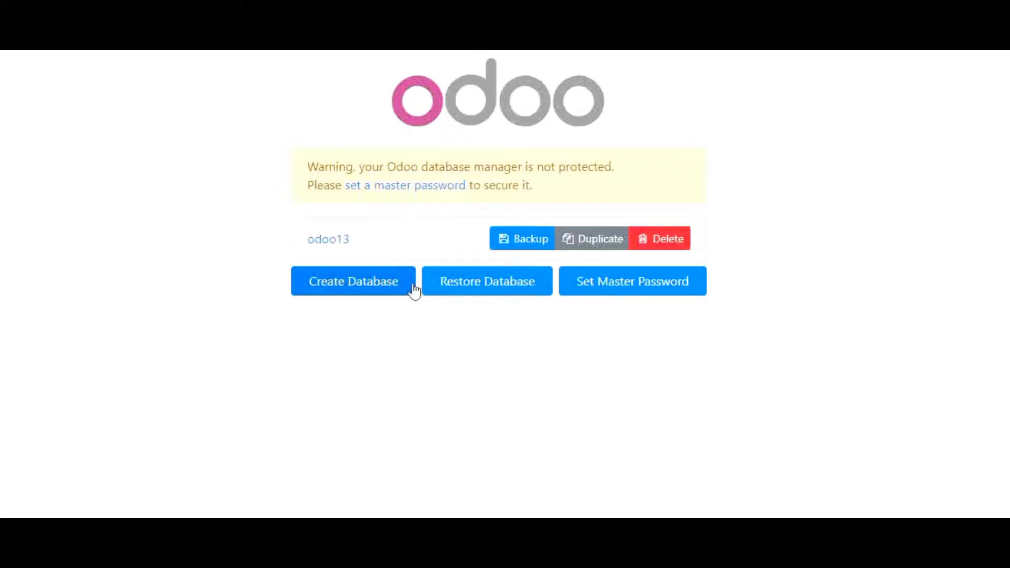
Restore the softlive backup zip as a copied database named 'Odoo13newfile'
{"action": "left_click", "coordinate": [499, 292]}
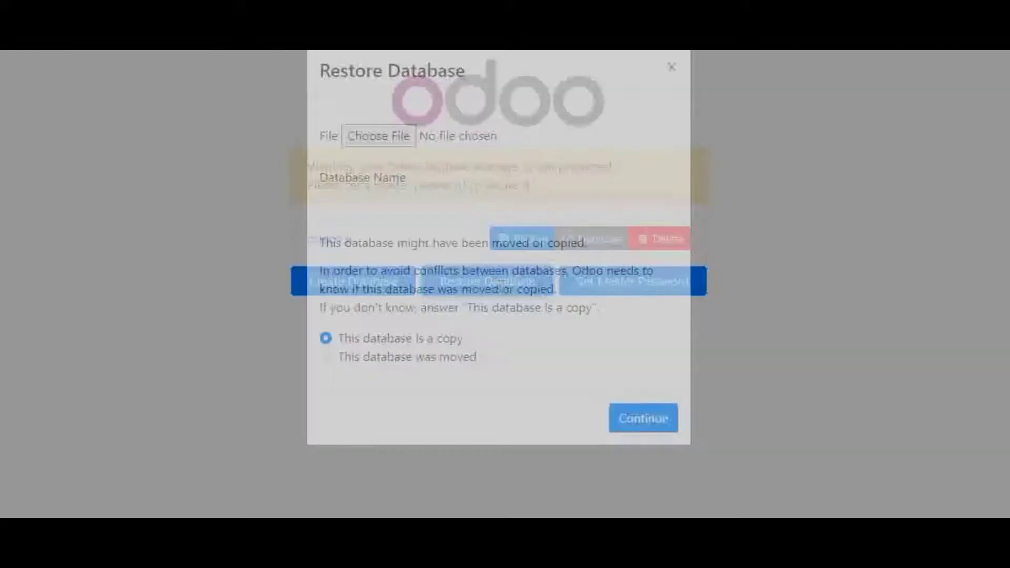
{"action": "left_click", "coordinate": [401, 167]}
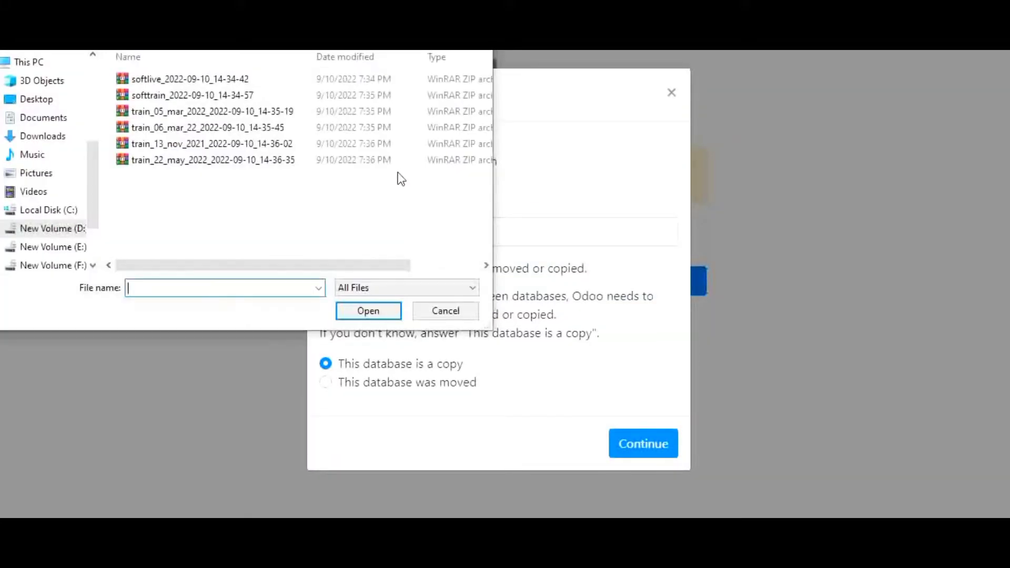
{"action": "double_click", "coordinate": [187, 80]}
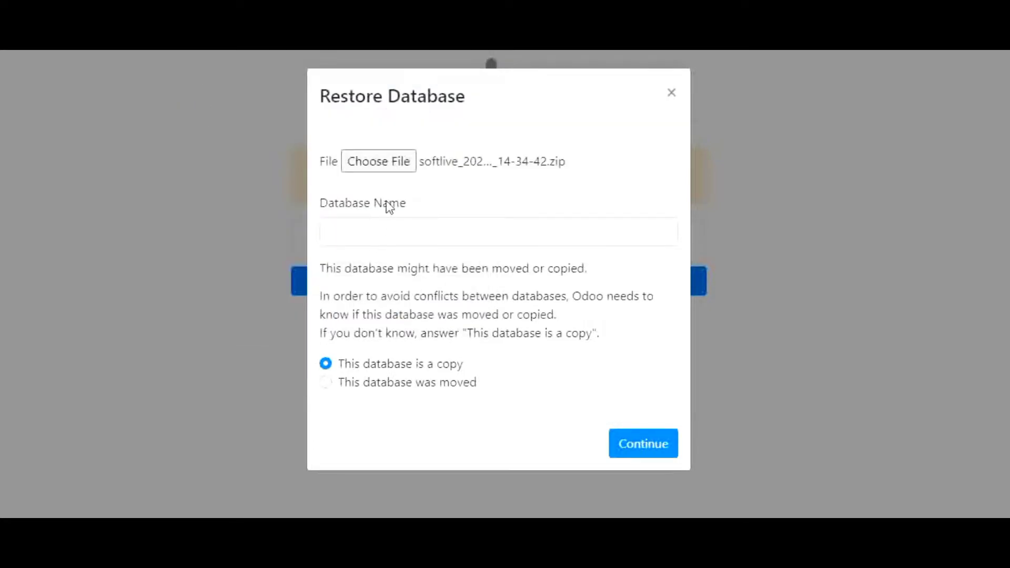
{"action": "left_click", "coordinate": [403, 228]}
{"action": "type", "text": "O"}
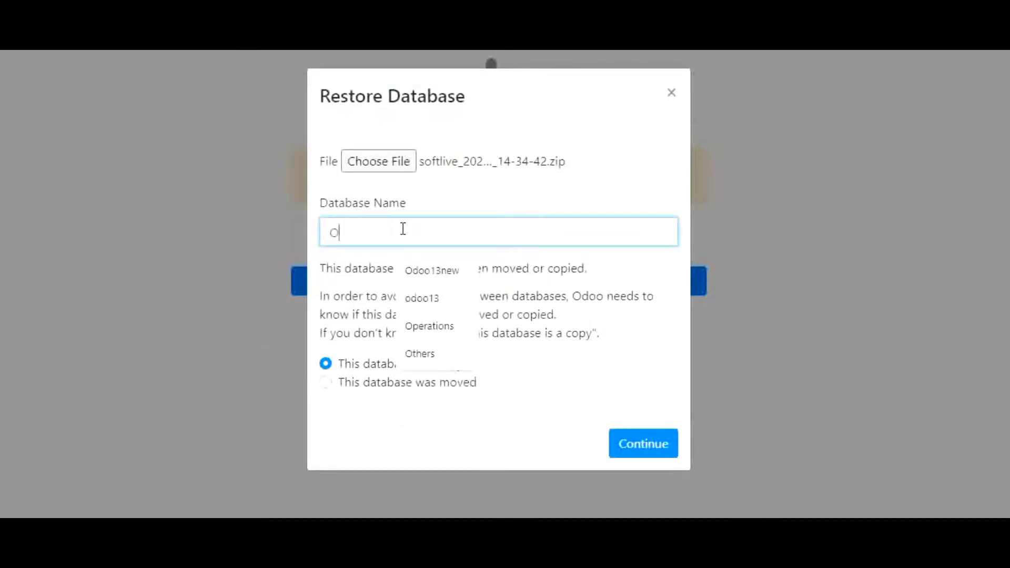
{"action": "type", "text": "doo"}
{"action": "type", "text": "1"}
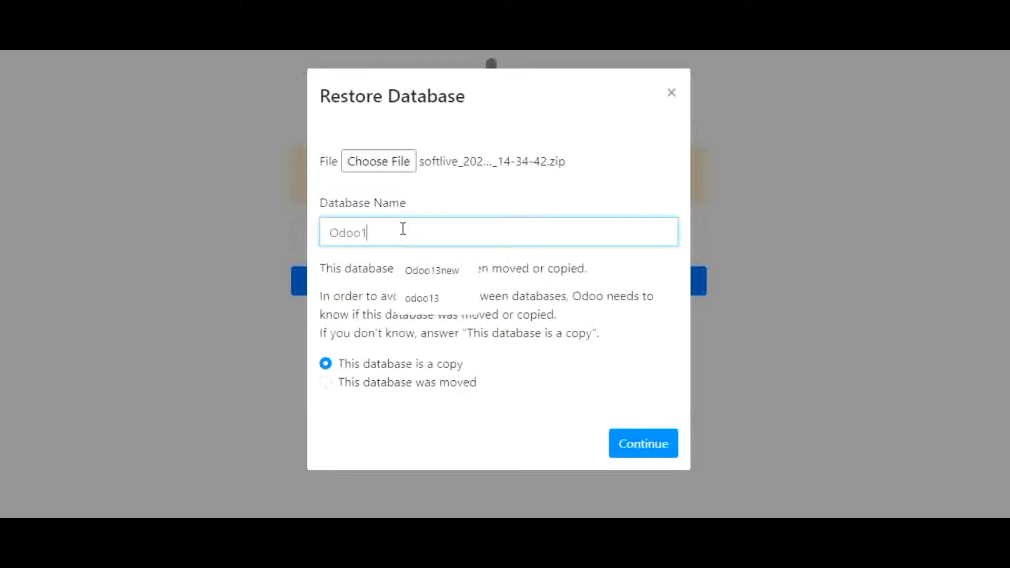
{"action": "type", "text": "3newfile"}
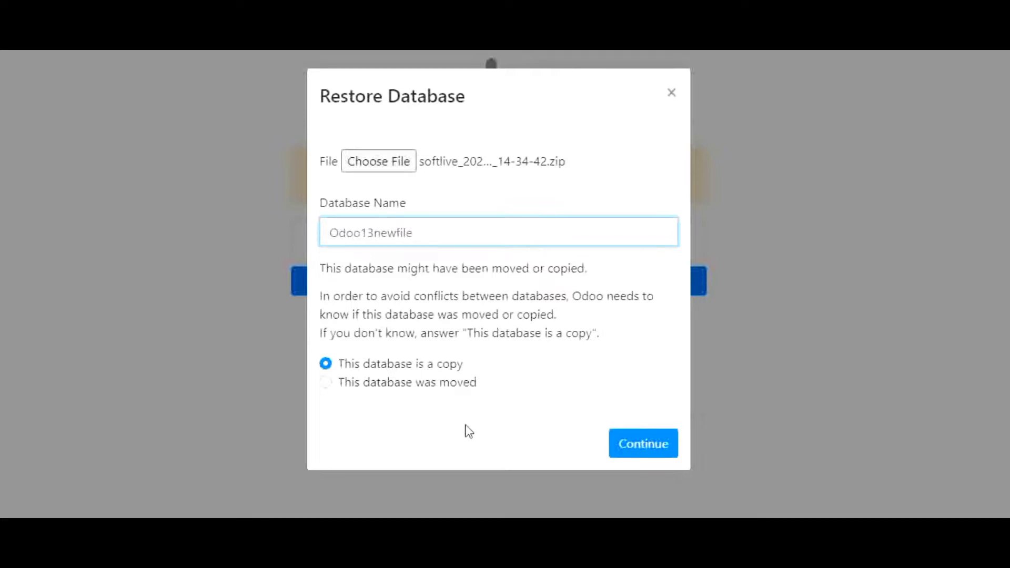
{"action": "left_click", "coordinate": [636, 447]}
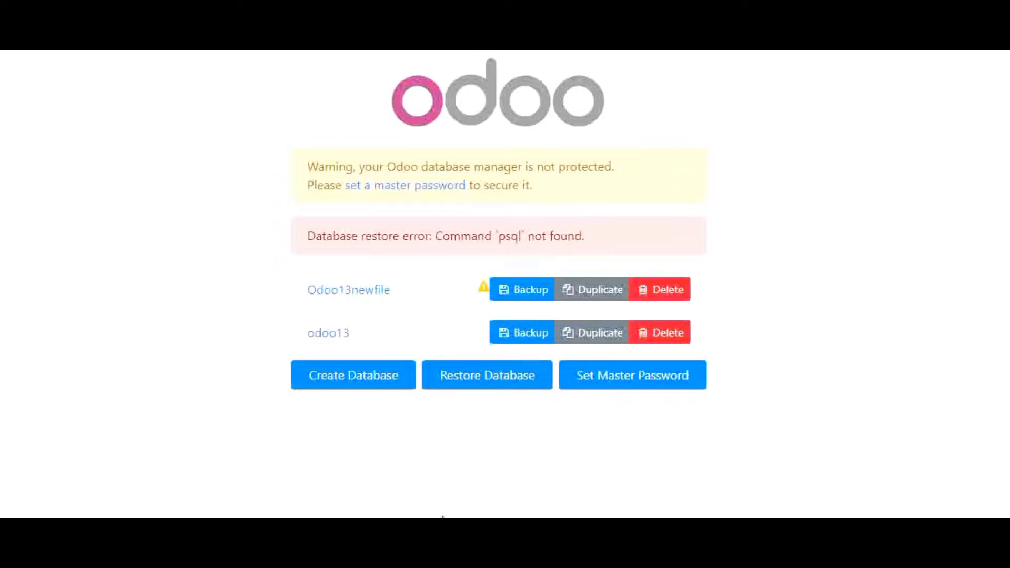
After the 'psql not found' error, switch to File Explorer showing New Volume (D:)
{"action": "left_click", "coordinate": [410, 473]}
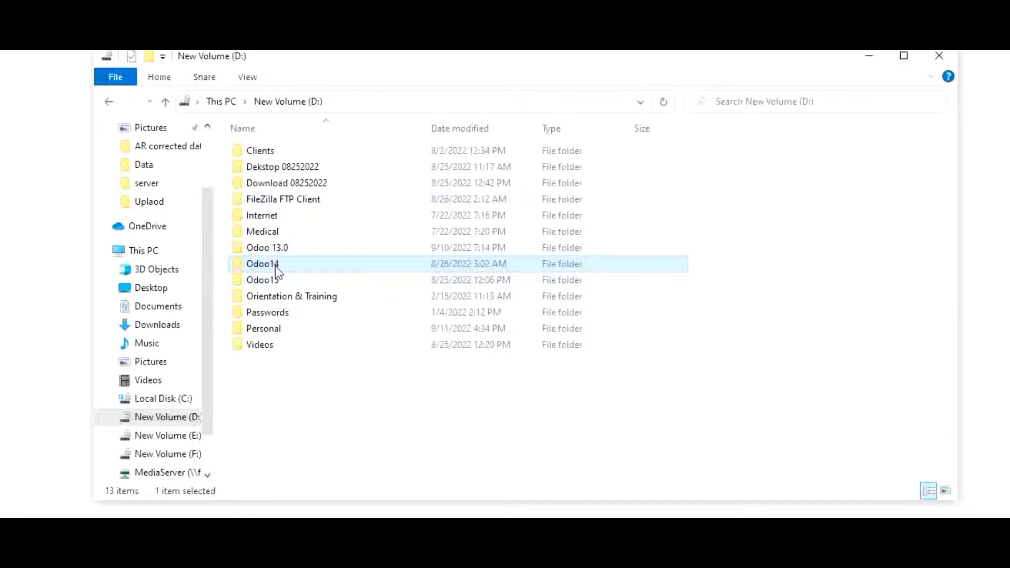
Browse to the D:\Odoo14\PostgreSQL\bin folder
{"action": "mouse_move", "coordinate": [277, 269]}
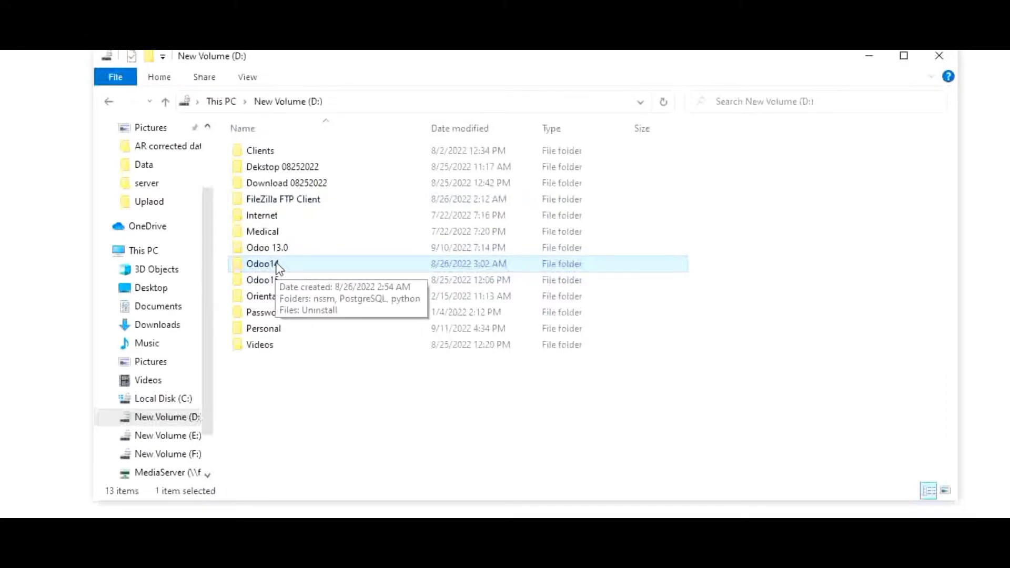
{"action": "double_click", "coordinate": [277, 266]}
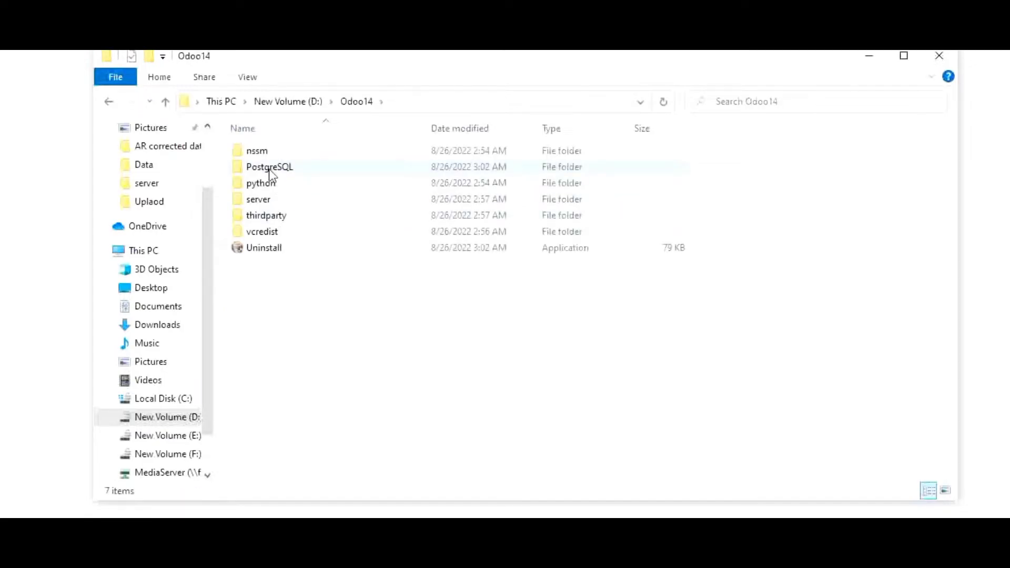
{"action": "double_click", "coordinate": [269, 169]}
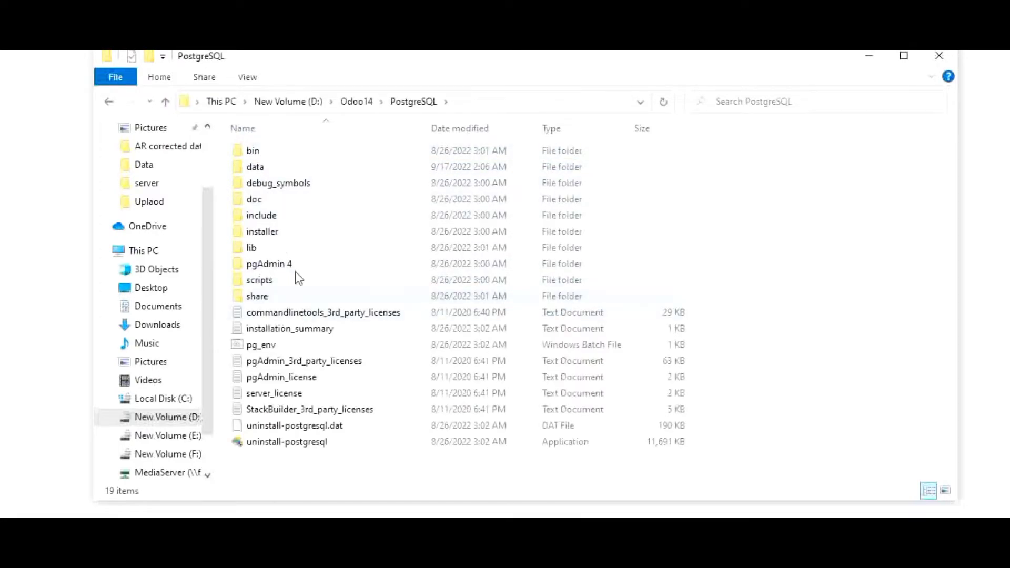
{"action": "double_click", "coordinate": [253, 152]}
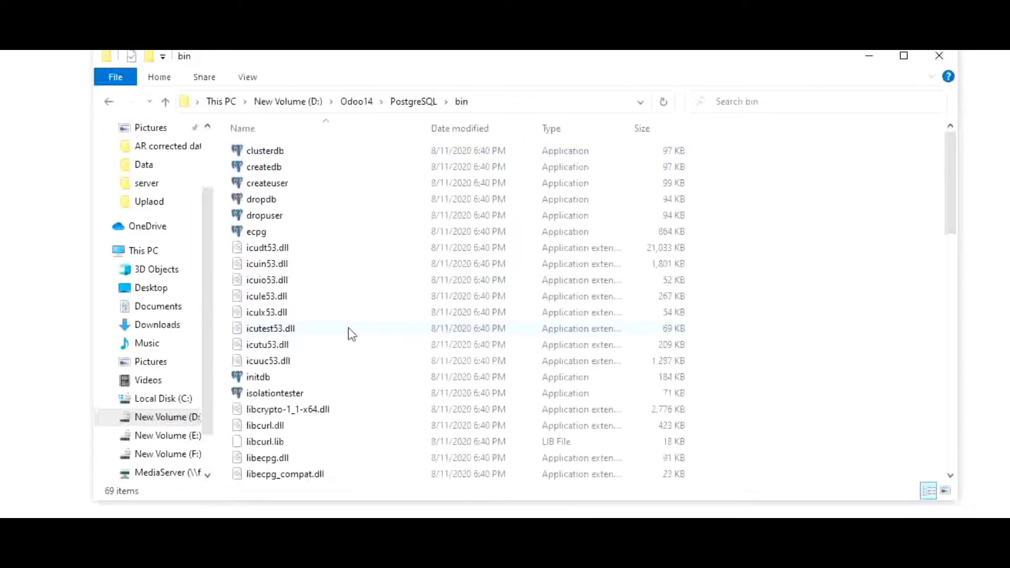
{"action": "scroll", "coordinate": [342, 324], "scroll_direction": "down", "scroll_amount": 5}
{"action": "scroll", "coordinate": [328, 374], "scroll_direction": "down", "scroll_amount": 11}
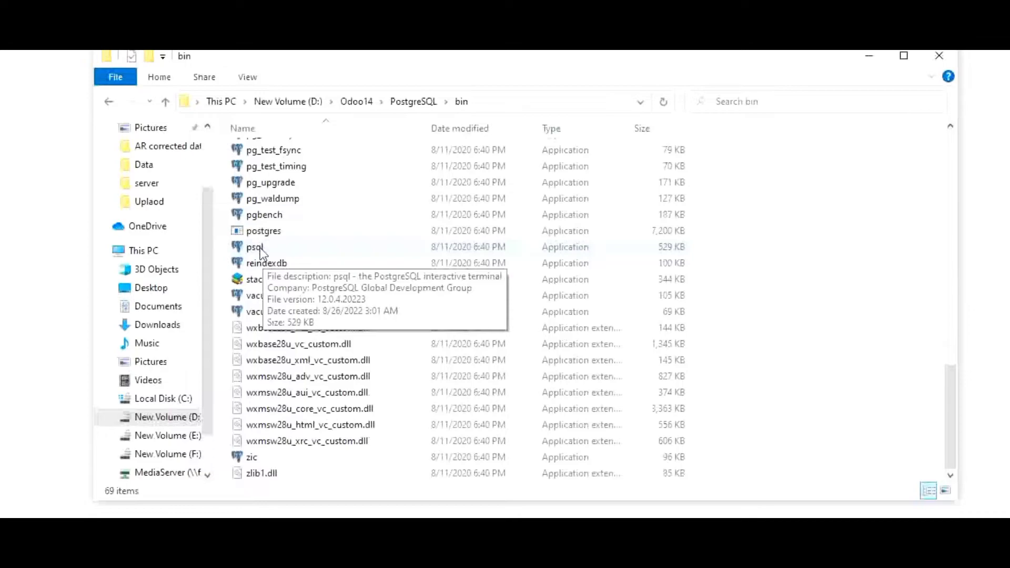
Copy psql's location D:\Odoo14\PostgreSQL\bin from its Properties, then return to drive D:
{"action": "left_click", "coordinate": [260, 249]}
{"action": "right_click", "coordinate": [260, 249]}
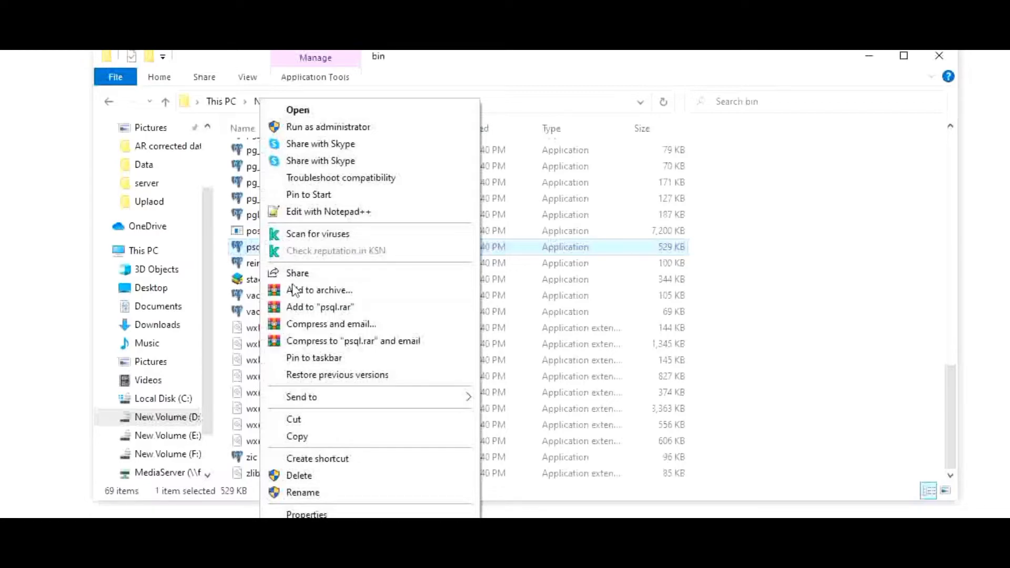
{"action": "left_click", "coordinate": [315, 514]}
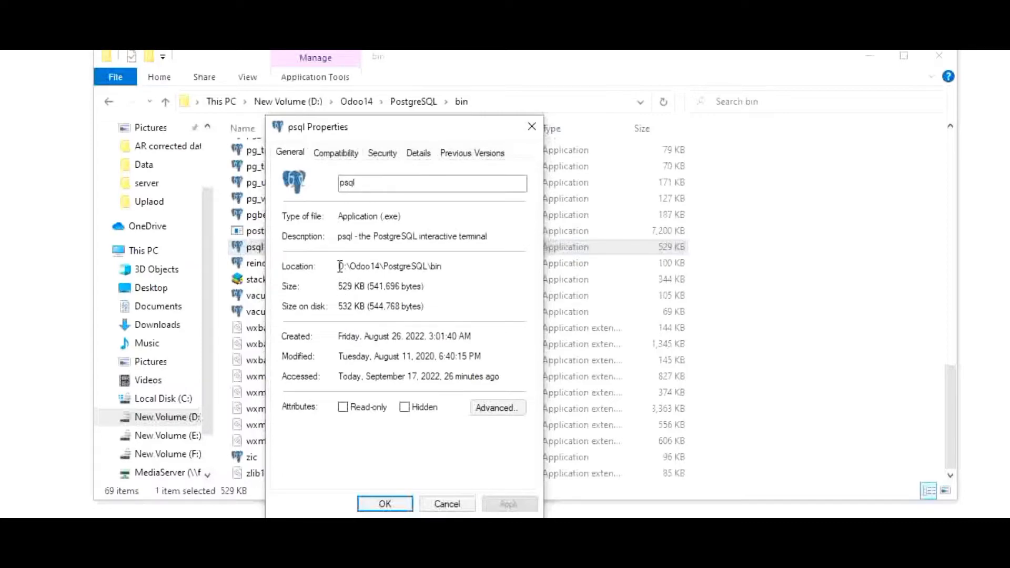
{"action": "left_click_drag", "start_coordinate": [341, 266], "coordinate": [451, 266]}
{"action": "right_click", "coordinate": [411, 266]}
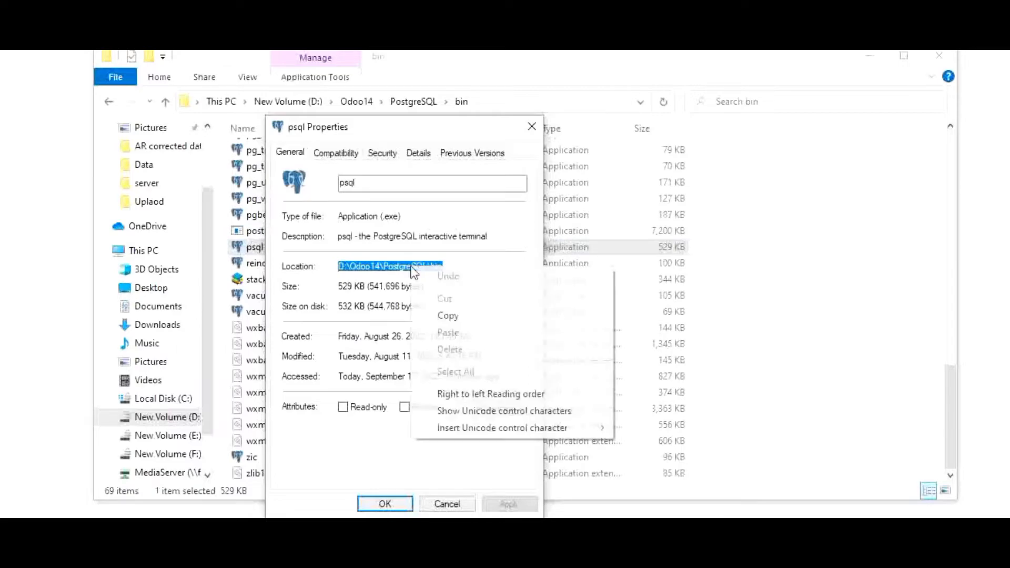
{"action": "left_click", "coordinate": [451, 315]}
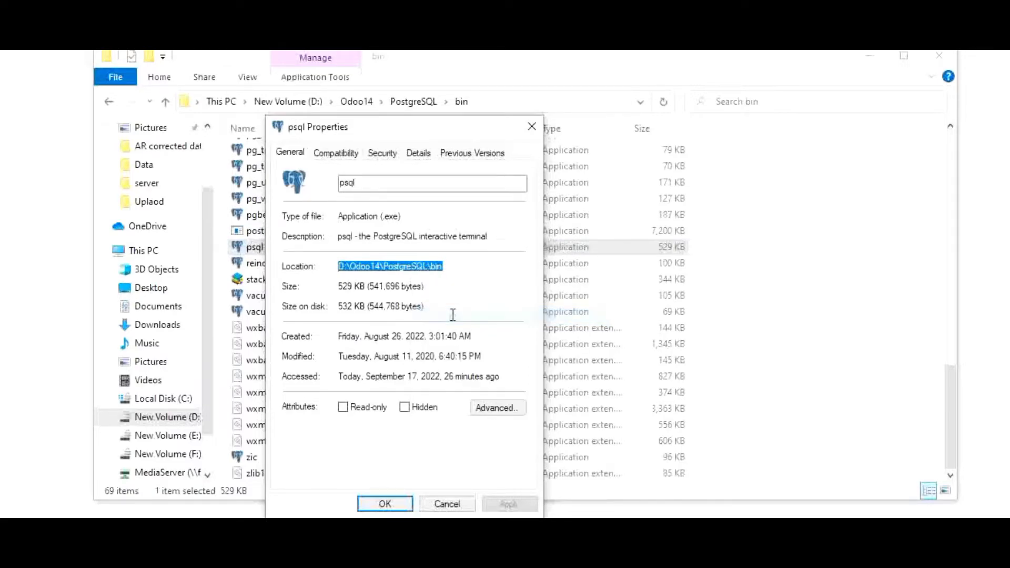
{"action": "left_click", "coordinate": [532, 126]}
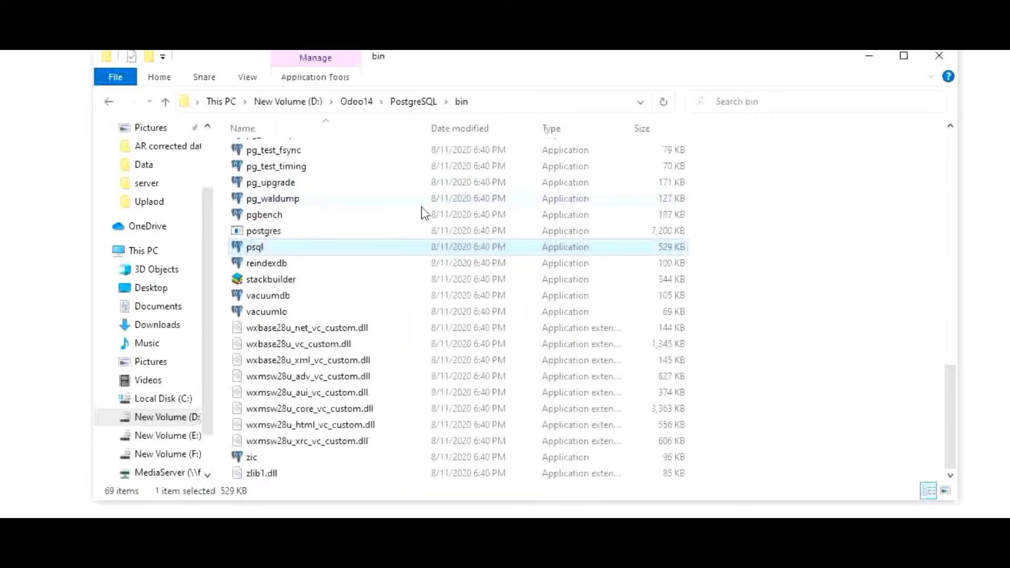
{"action": "left_click", "coordinate": [365, 102]}
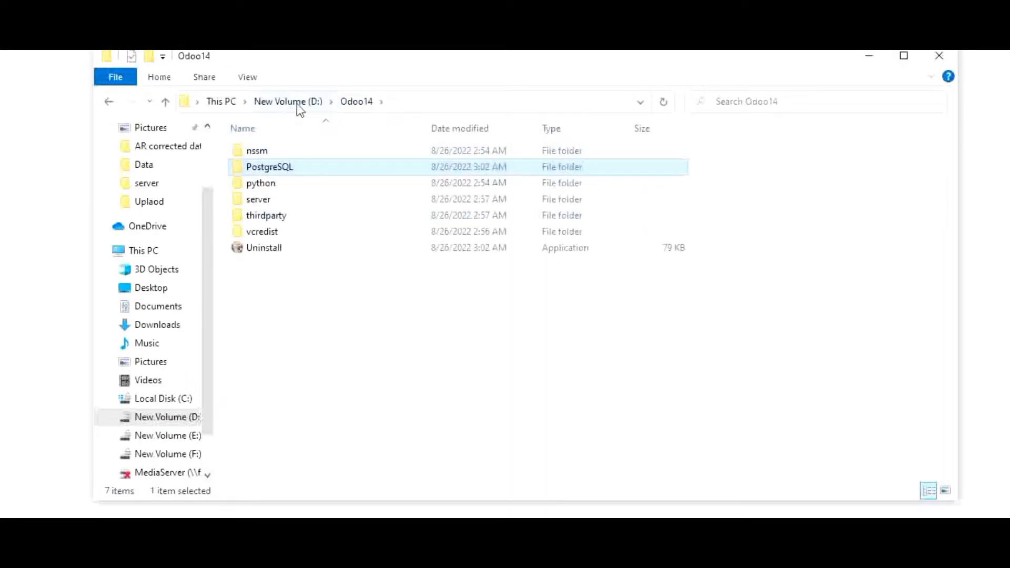
{"action": "left_click", "coordinate": [311, 102]}
Open odoo.conf from the Odoo 13.0 server folder in Notepad
{"action": "double_click", "coordinate": [276, 250]}
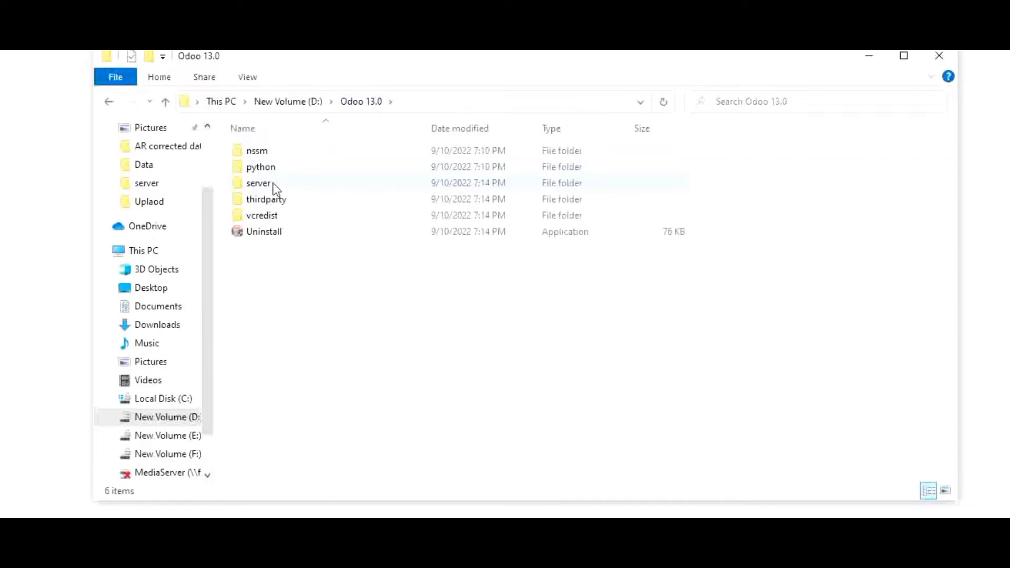
{"action": "double_click", "coordinate": [275, 188]}
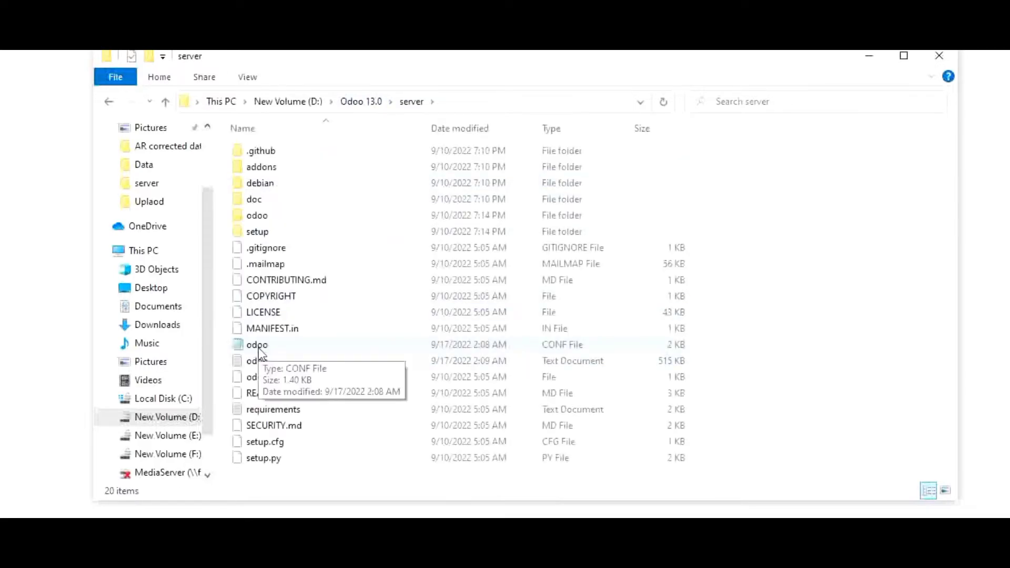
{"action": "right_click", "coordinate": [259, 348]}
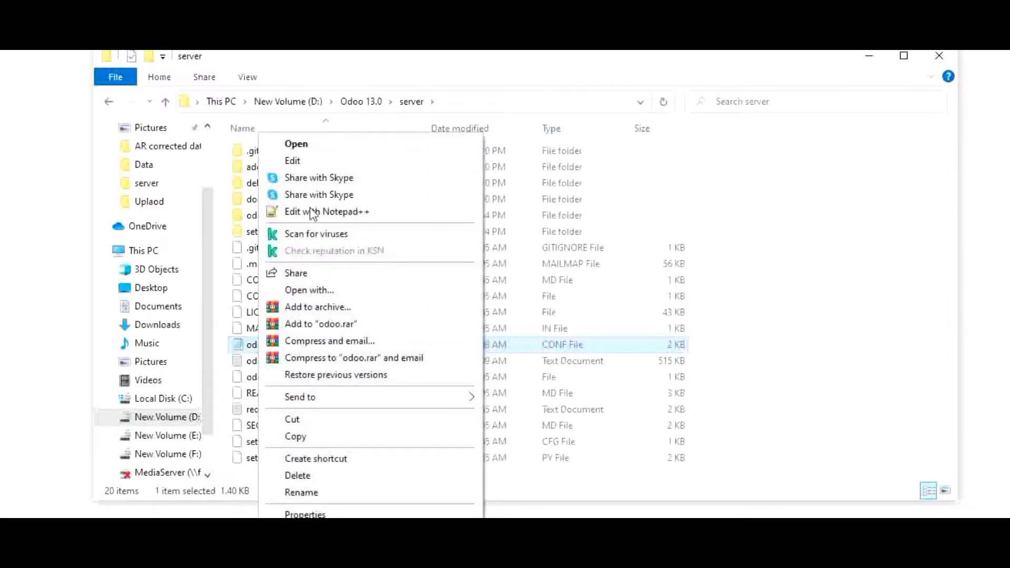
{"action": "left_click", "coordinate": [319, 161]}
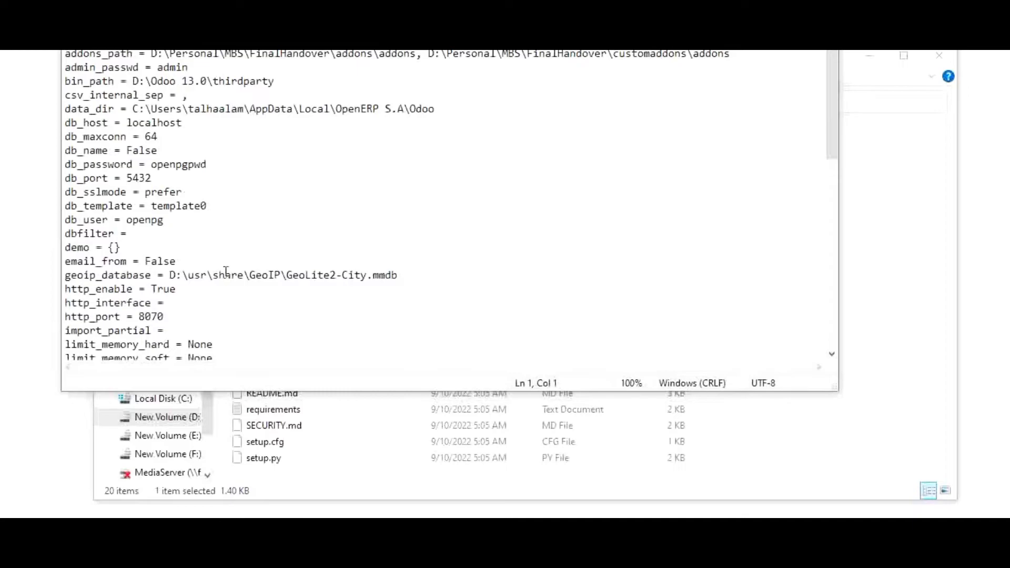
{"action": "scroll", "coordinate": [205, 279], "scroll_direction": "down", "scroll_amount": 3}
{"action": "scroll", "coordinate": [206, 279], "scroll_direction": "down", "scroll_amount": 2}
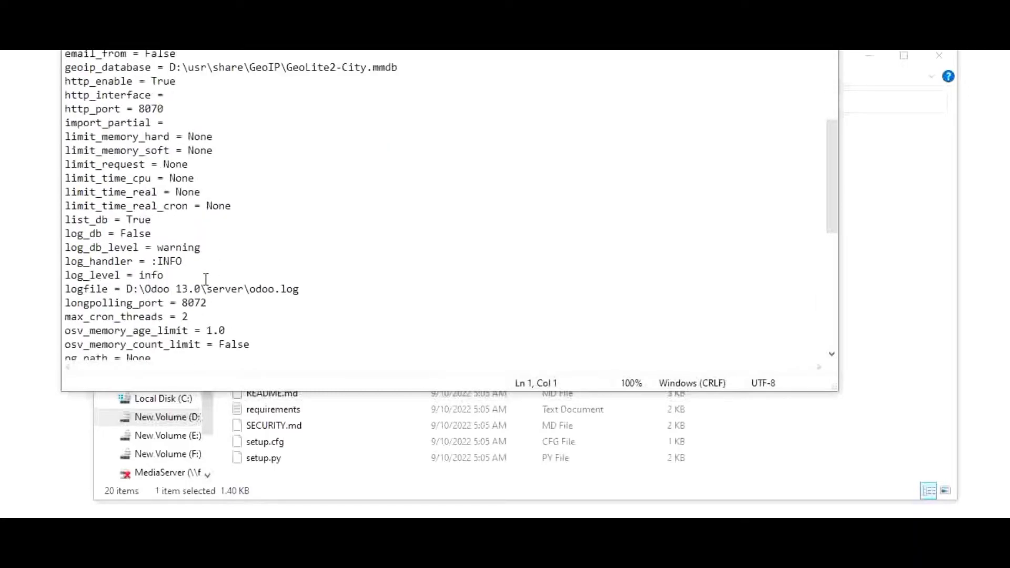
Find pg_path, replace None with D:\Odoo14\PostgreSQL\bin, and save the file
{"action": "key", "text": "ctrl+f"}
{"action": "type", "text": "pg_path"}
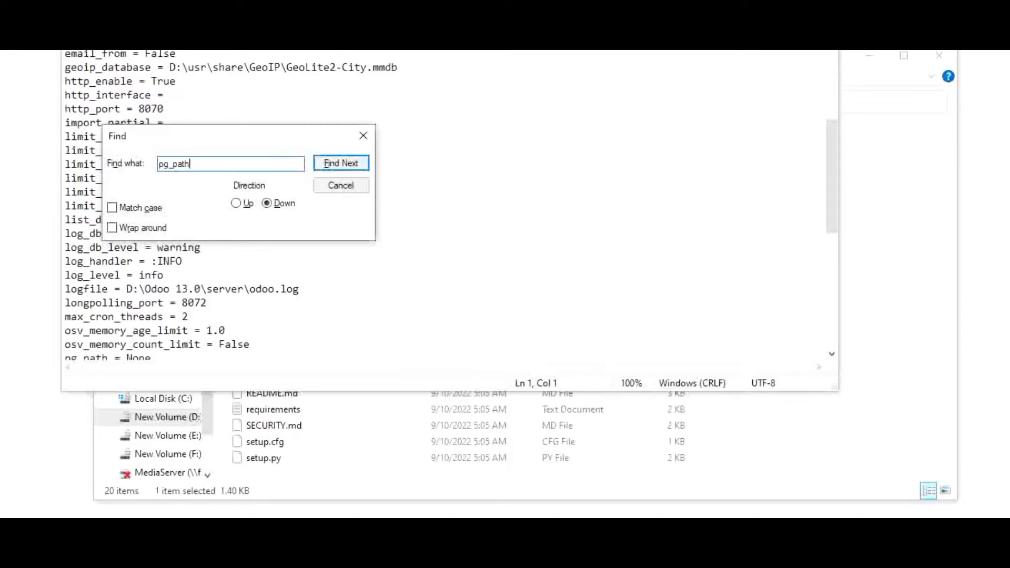
{"action": "key", "text": "Return"}
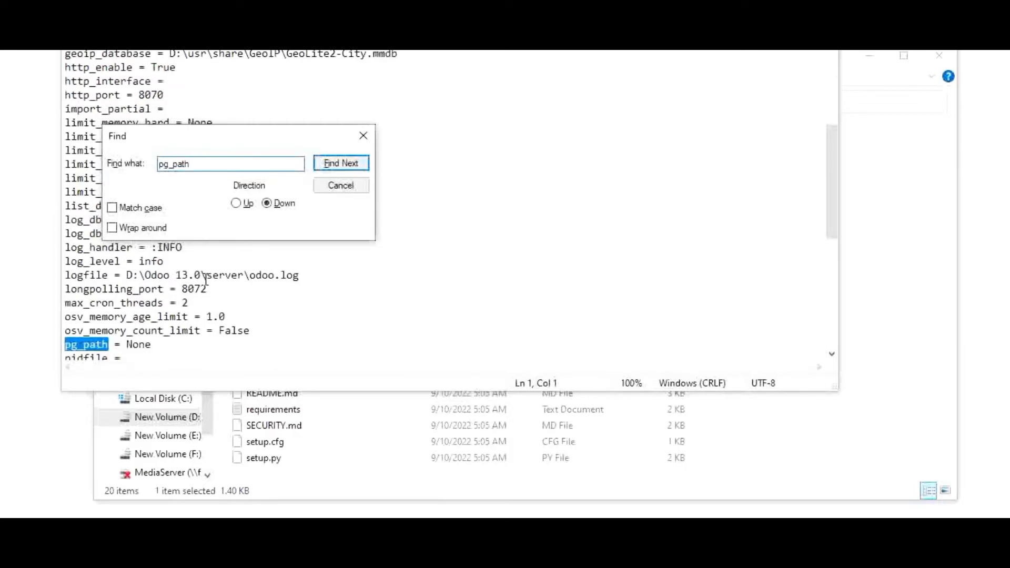
{"action": "scroll", "coordinate": [131, 331], "scroll_direction": "down", "scroll_amount": 1}
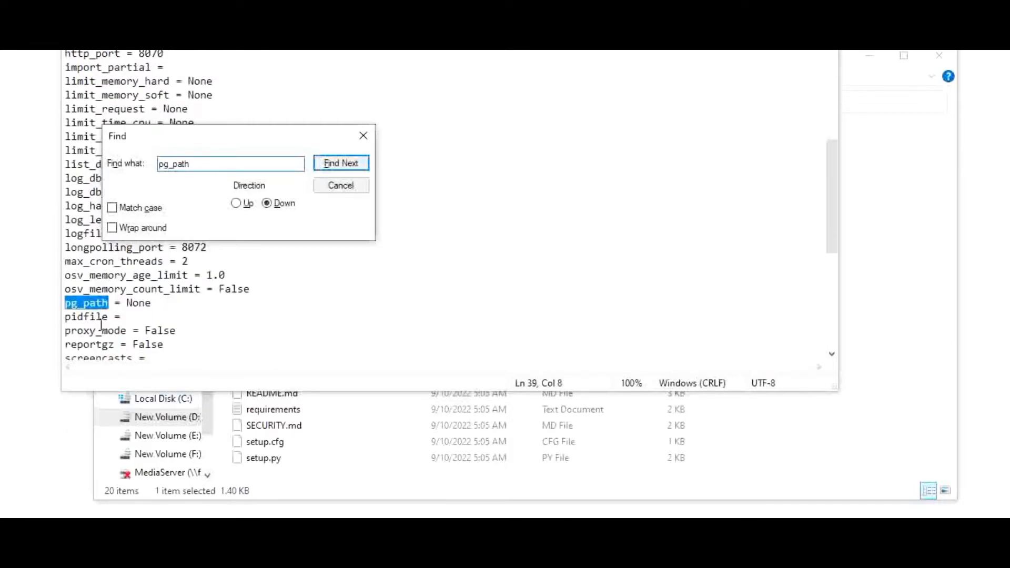
{"action": "left_click", "coordinate": [139, 303]}
{"action": "key", "text": "Delete"}
{"action": "key", "text": "Delete"}
{"action": "key", "text": "BackSpace"}
{"action": "key", "text": "BackSpace"}
{"action": "key", "text": "ctrl+v"}
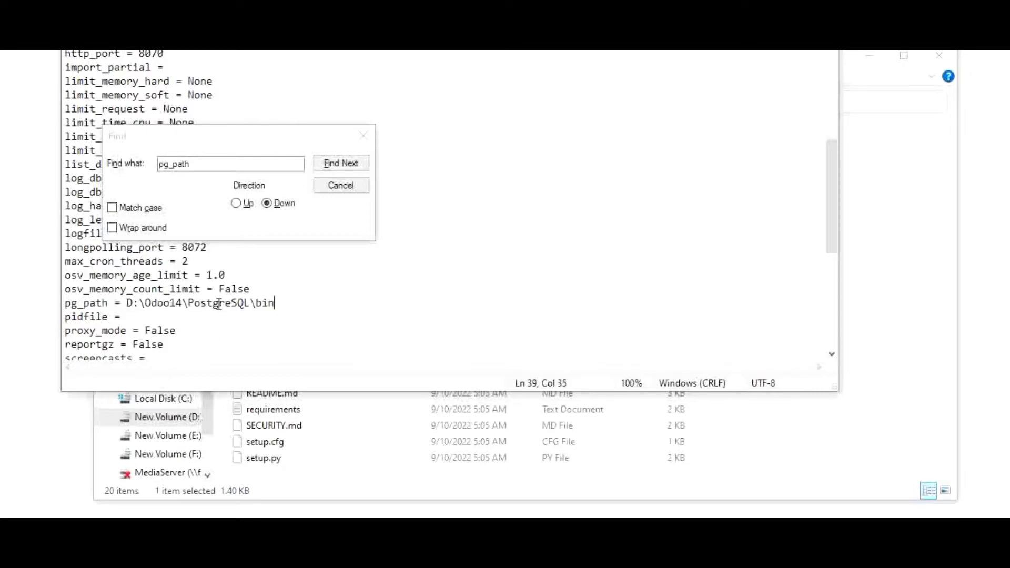
{"action": "left_click", "coordinate": [363, 135]}
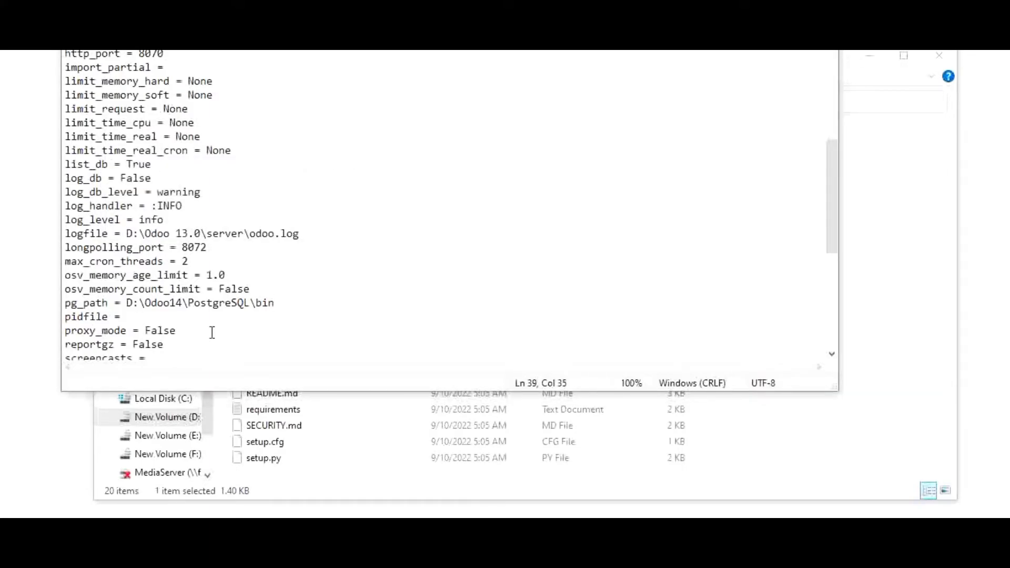
{"action": "key", "text": "ctrl+s"}
Close Notepad and Explorer, then restart the odoo-server-13.0 service in Services
{"action": "left_click", "coordinate": [939, 55]}
{"action": "left_click", "coordinate": [941, 57]}
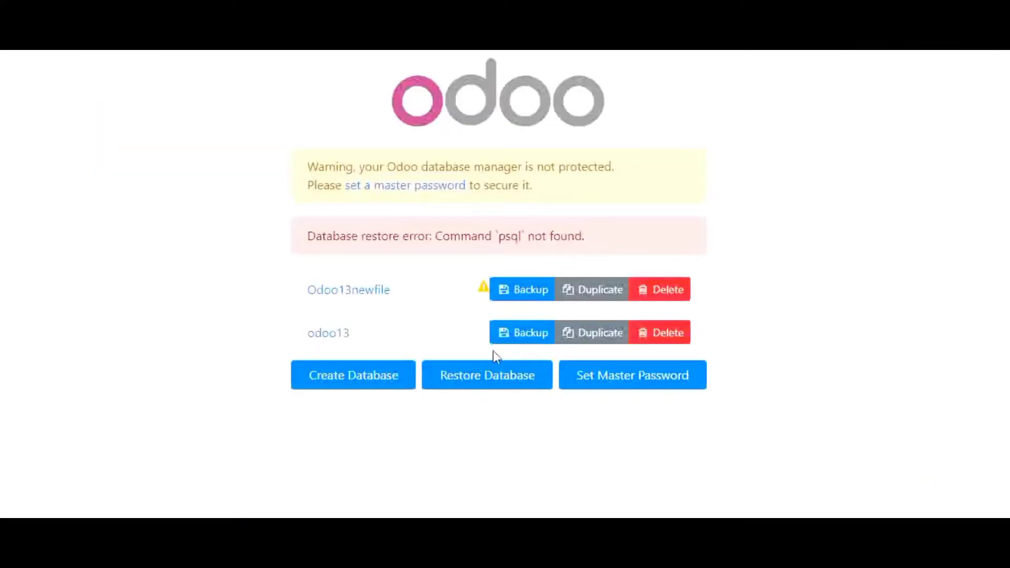
{"action": "key", "text": "super"}
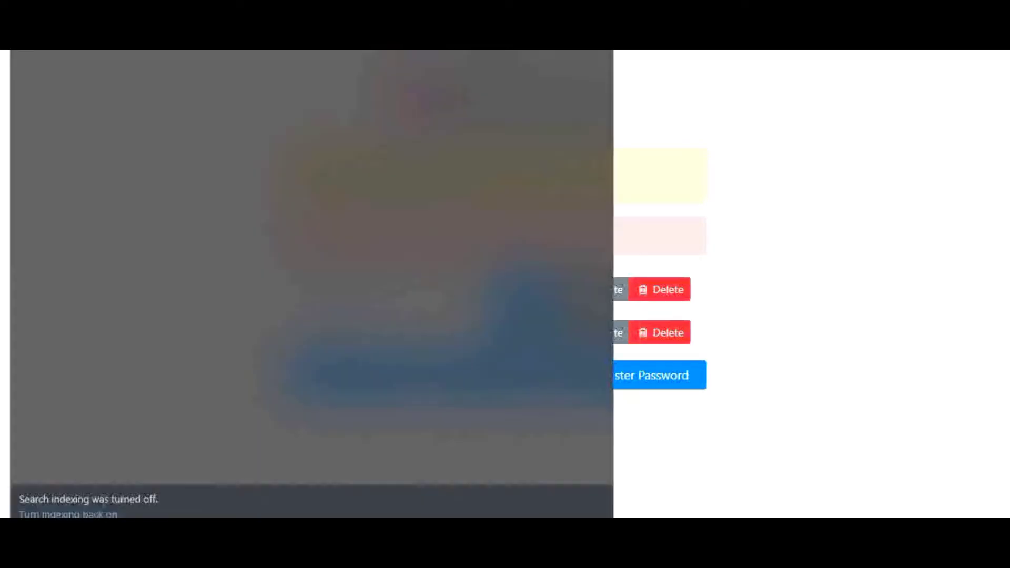
{"action": "type", "text": "serv"}
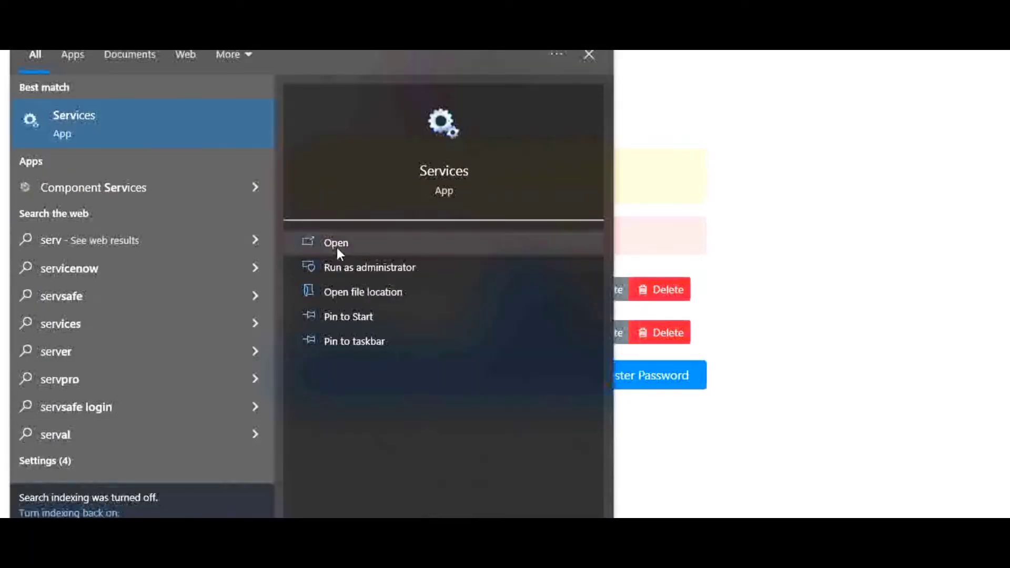
{"action": "left_click", "coordinate": [345, 243]}
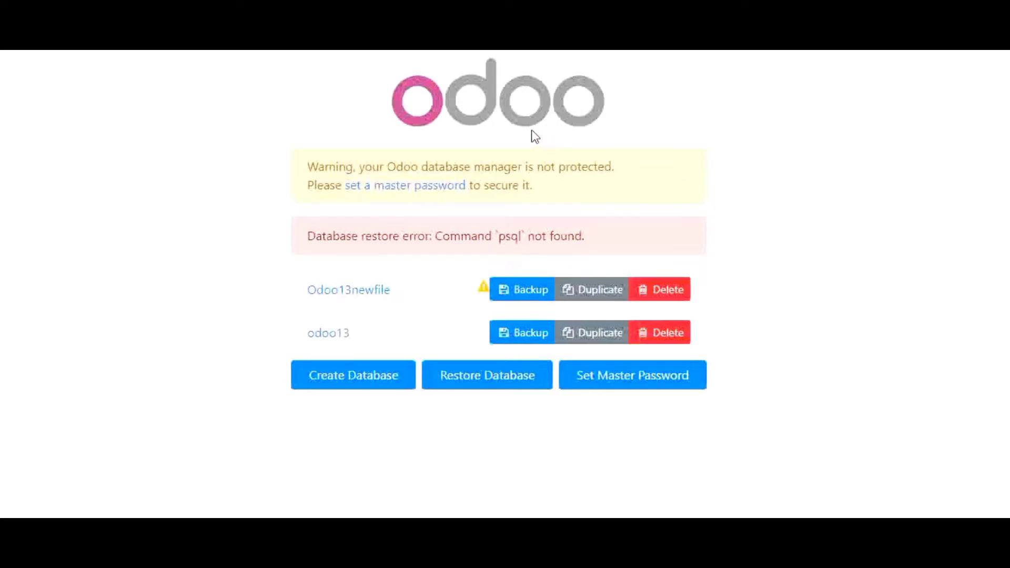
{"action": "left_click", "coordinate": [347, 125]}
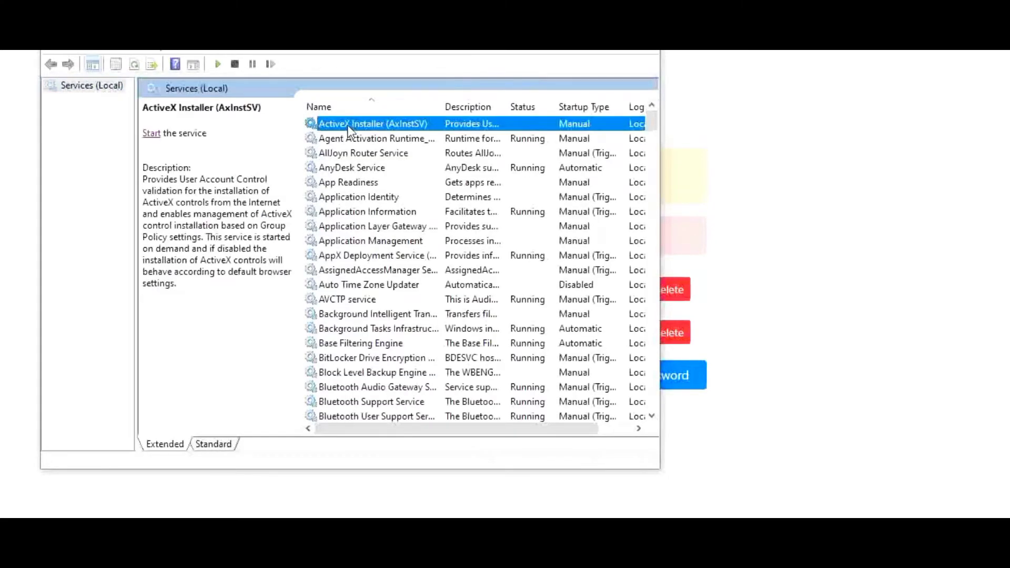
{"action": "key", "text": "o"}
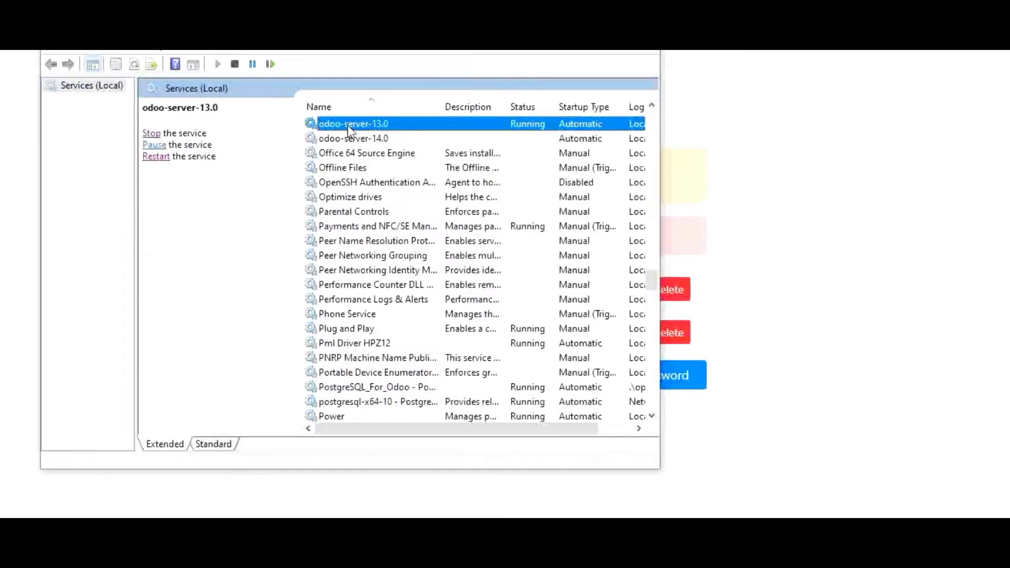
{"action": "left_click", "coordinate": [160, 158]}
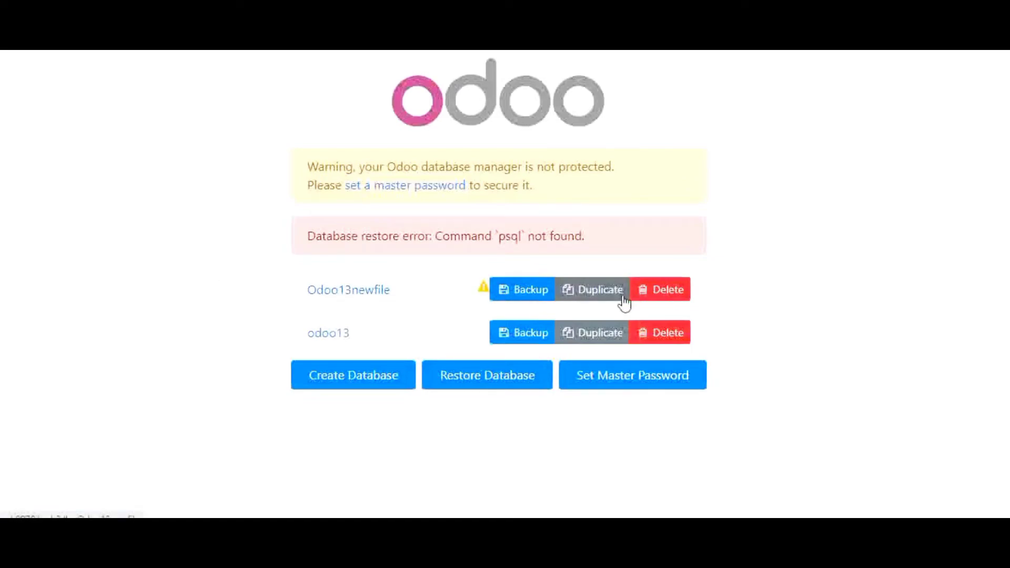
Delete the Odoo13newfile database and confirm the deletion
{"action": "left_click", "coordinate": [660, 290]}
{"action": "left_click", "coordinate": [667, 266]}
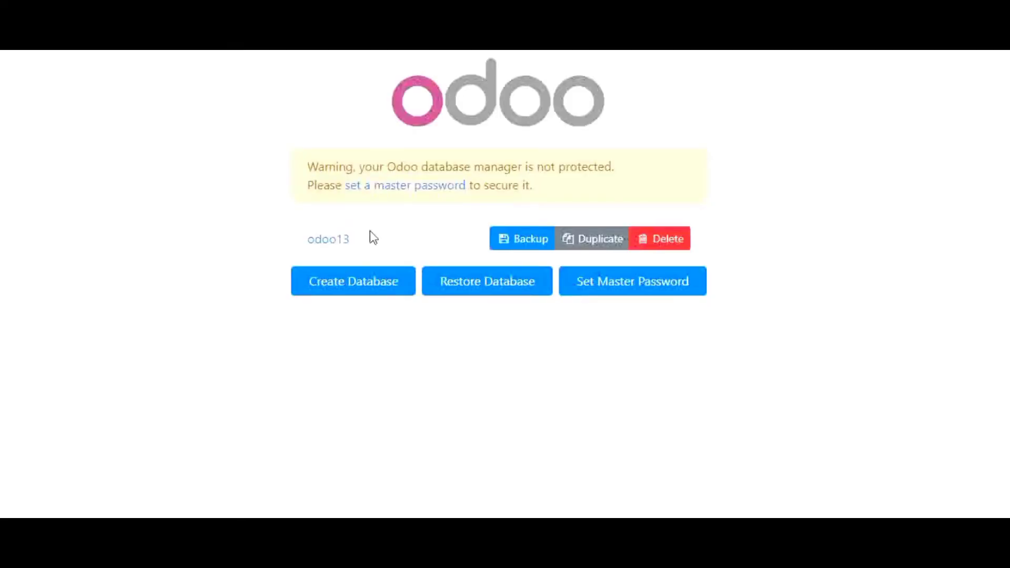
Restore the softlive_2022-09-10_14-34-42 zip as a copied database named 'softlive'
{"action": "left_click", "coordinate": [467, 289]}
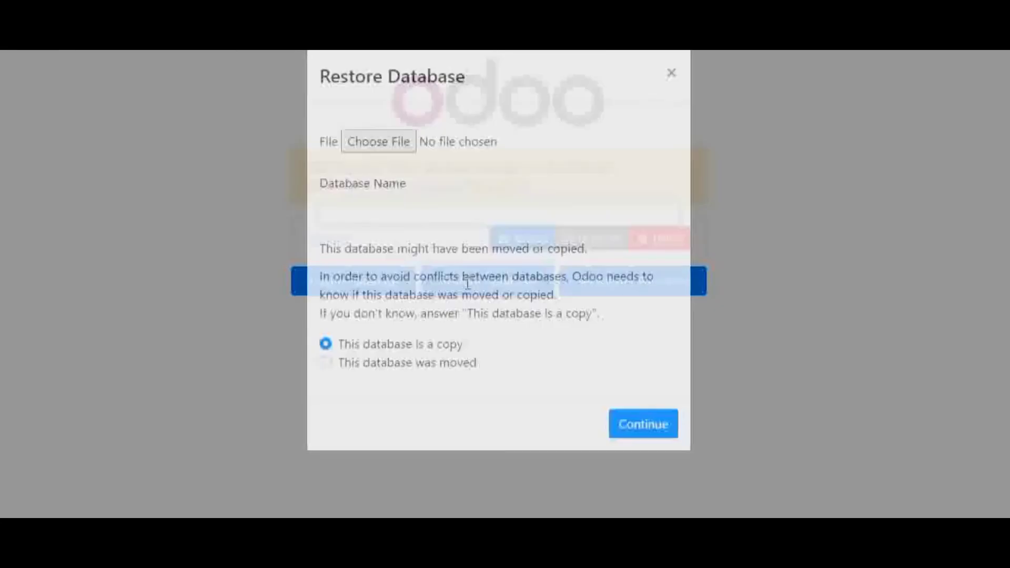
{"action": "left_click", "coordinate": [405, 161]}
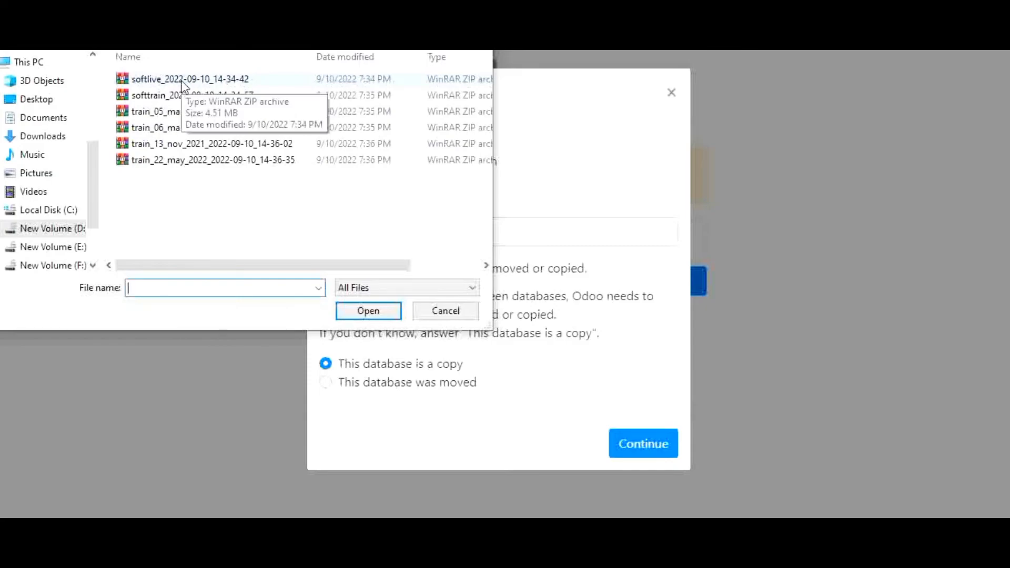
{"action": "double_click", "coordinate": [183, 80]}
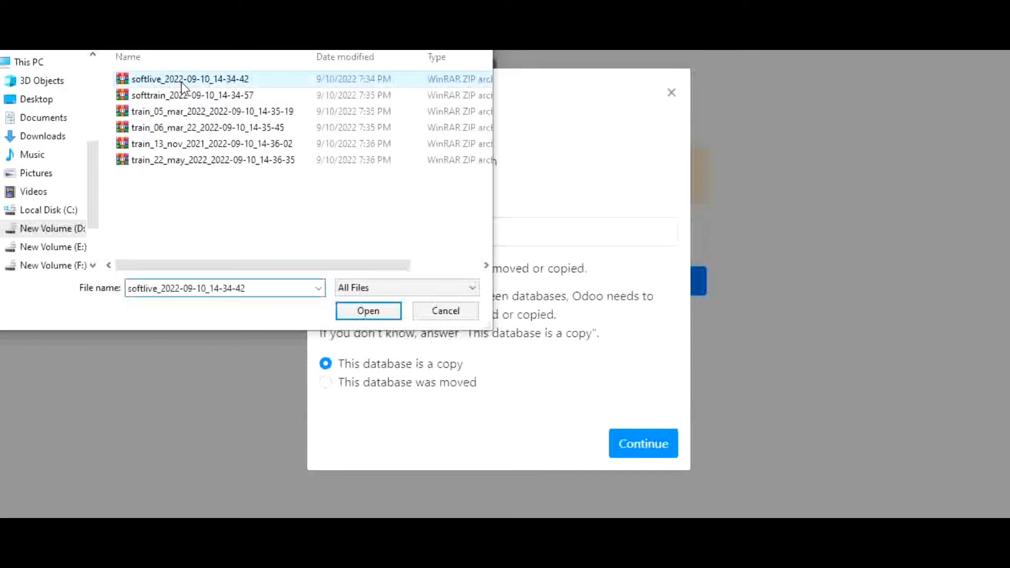
{"action": "left_click", "coordinate": [428, 239]}
{"action": "type", "text": "s"}
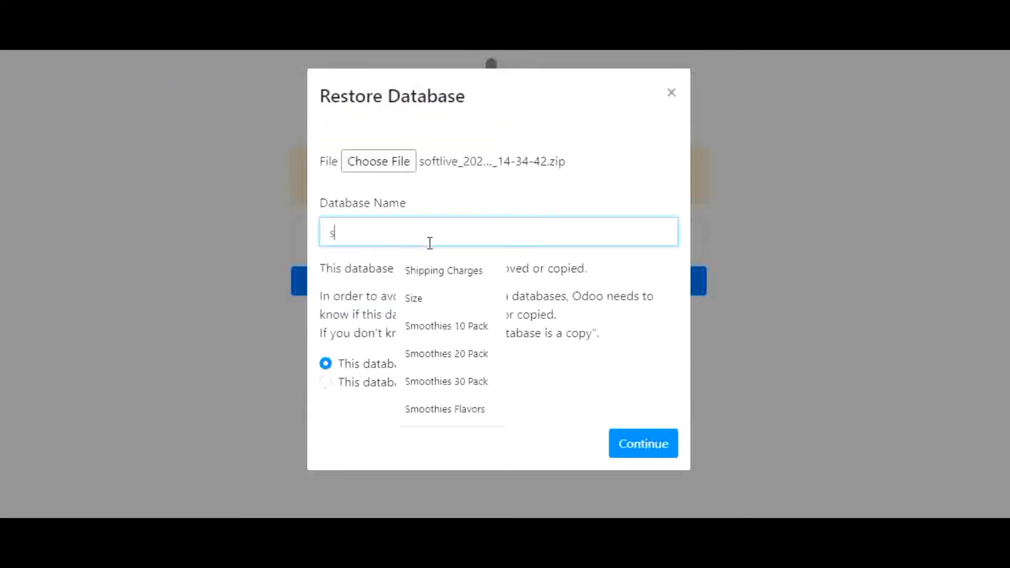
{"action": "type", "text": "oftlive"}
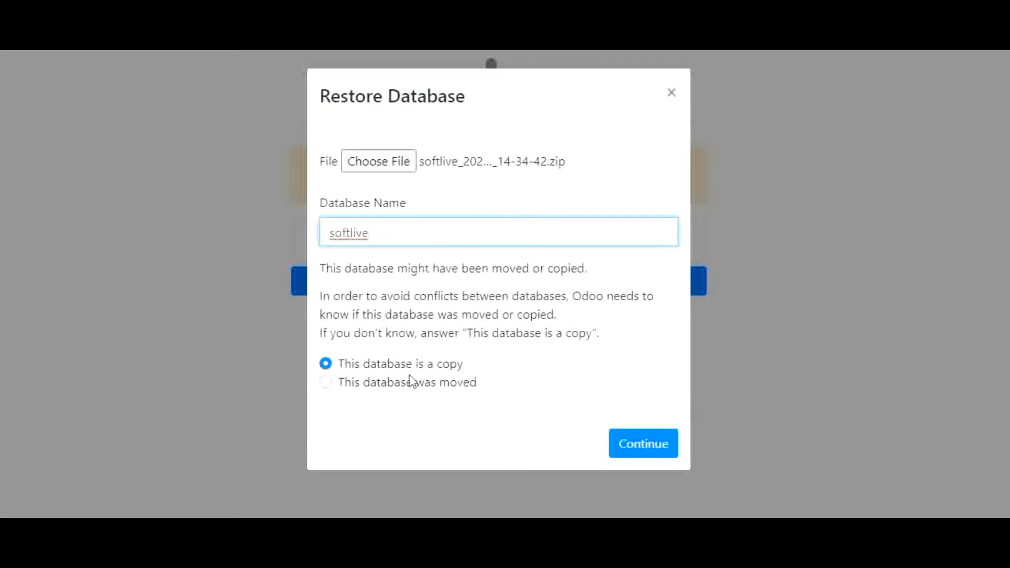
{"action": "left_click", "coordinate": [646, 447]}
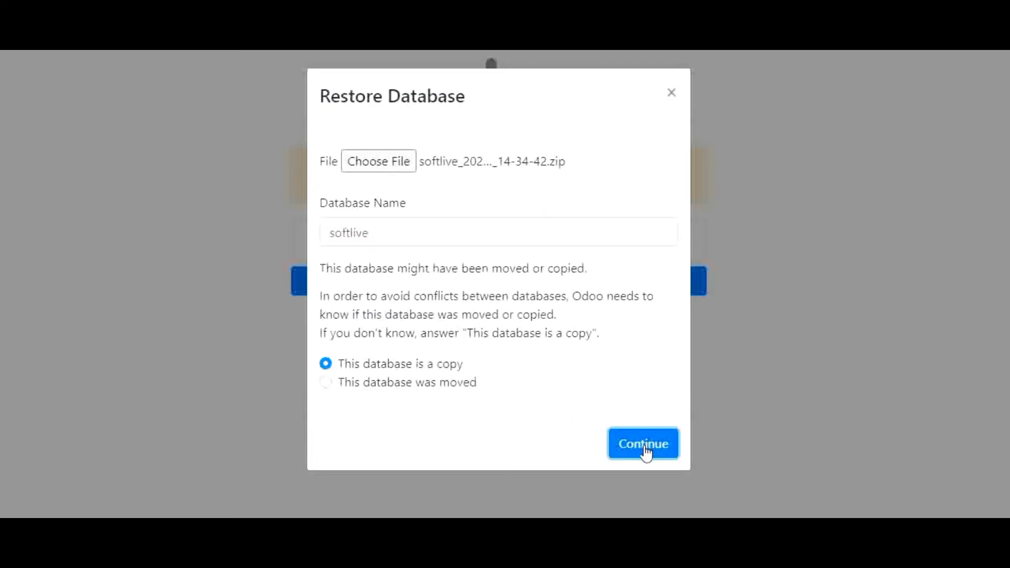